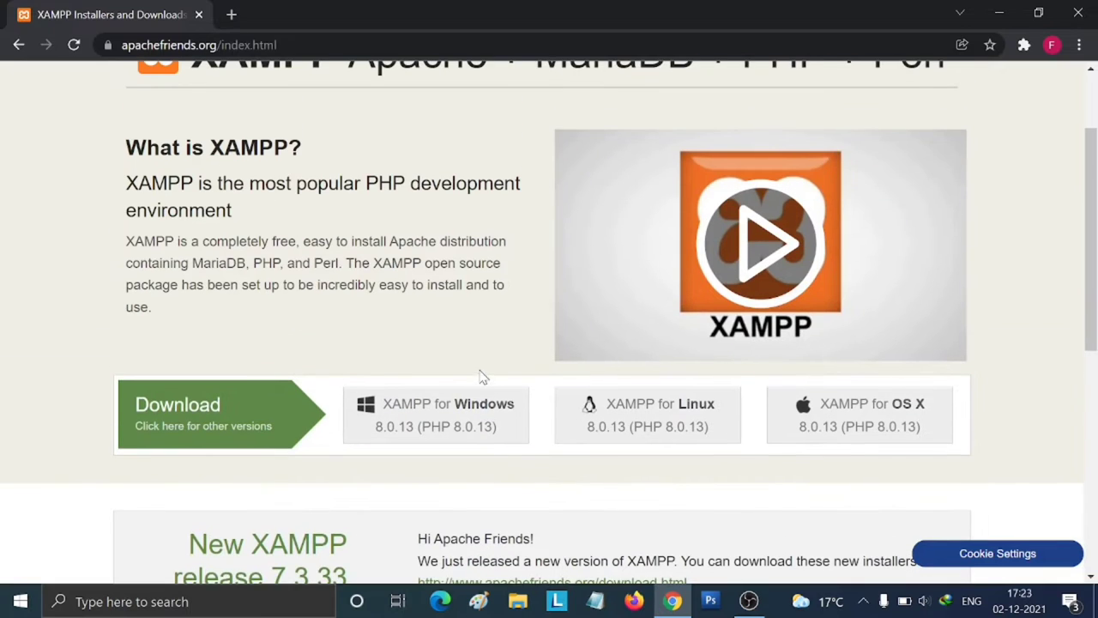
Download the XAMPP 8.0.13 installer for Windows into the SOFTWARES folder on drive D.
{"action": "left_click", "coordinate": [416, 415]}
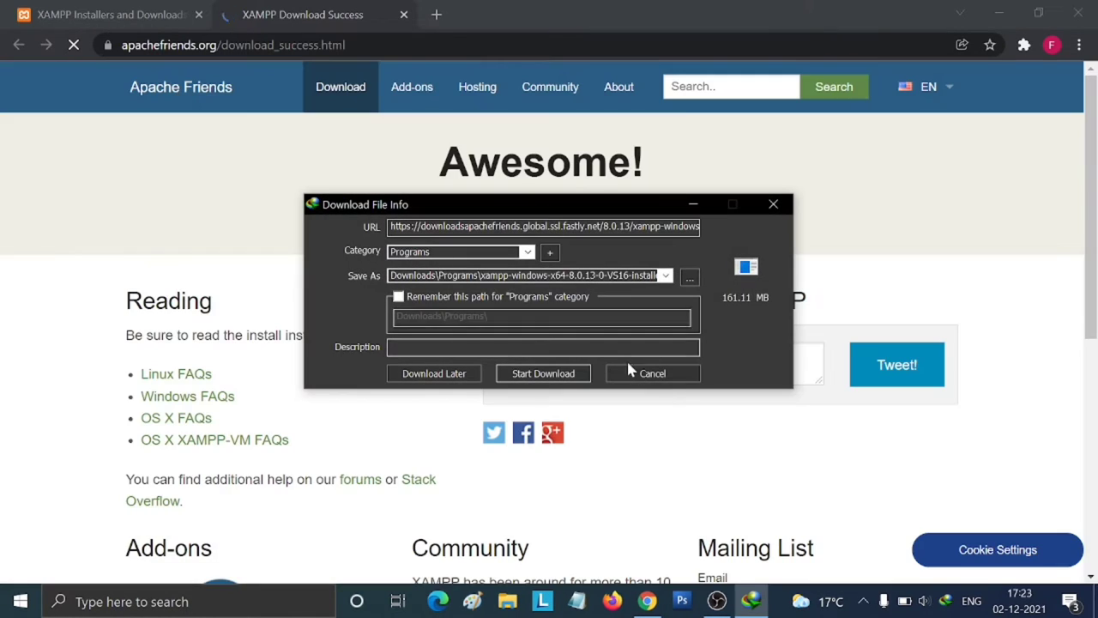
{"action": "left_click", "coordinate": [690, 276]}
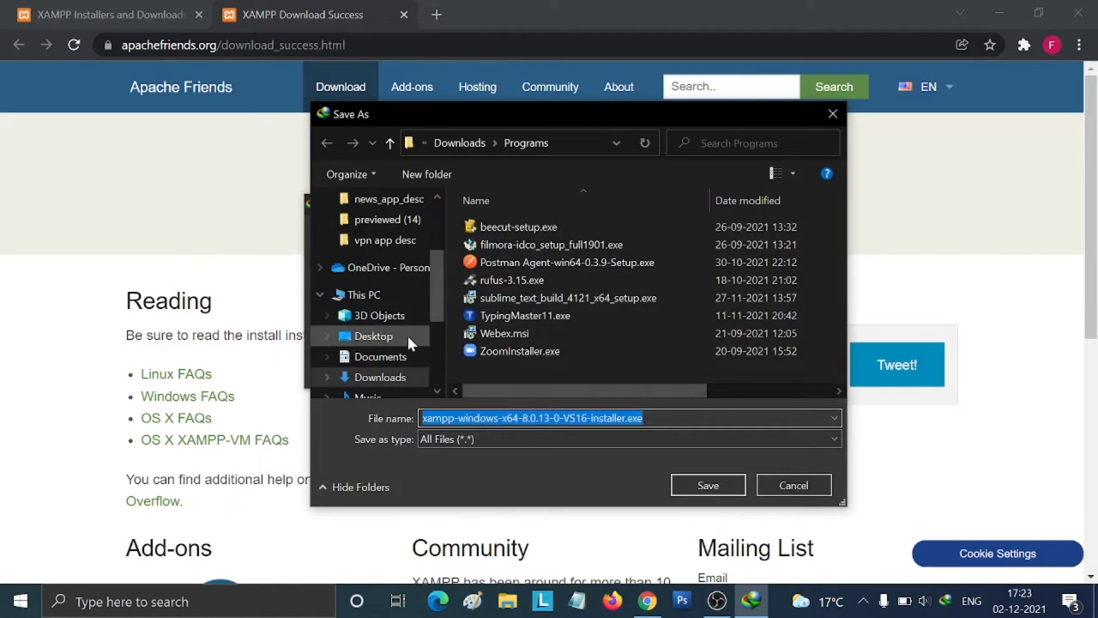
{"action": "scroll", "coordinate": [410, 313], "scroll_direction": "down", "scroll_amount": 2}
{"action": "left_click", "coordinate": [374, 390]}
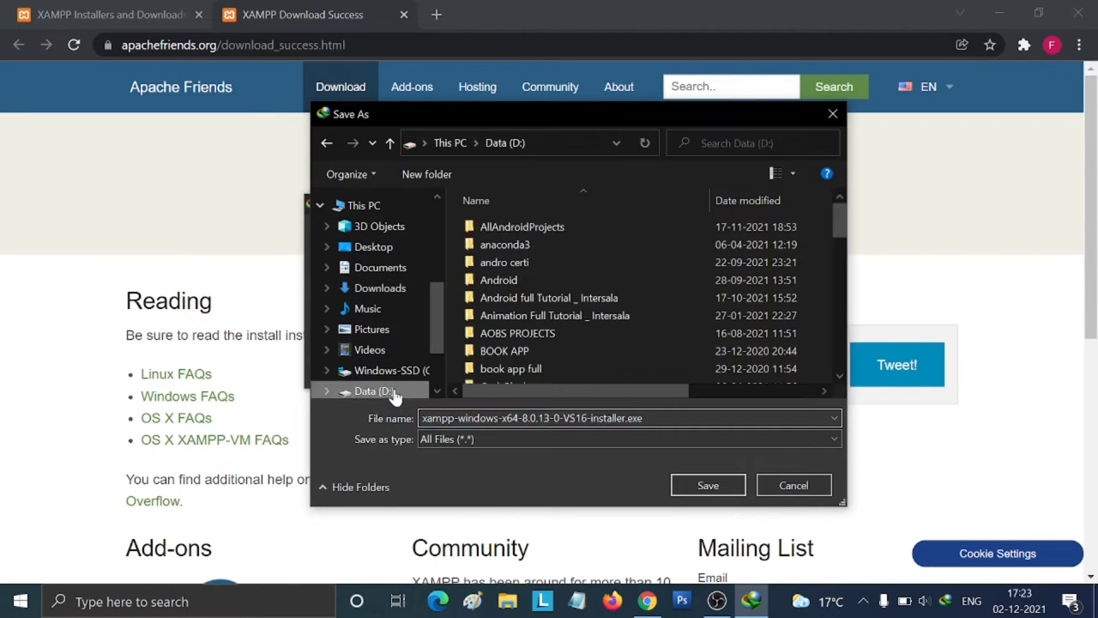
{"action": "scroll", "coordinate": [573, 324], "scroll_direction": "down", "scroll_amount": 4}
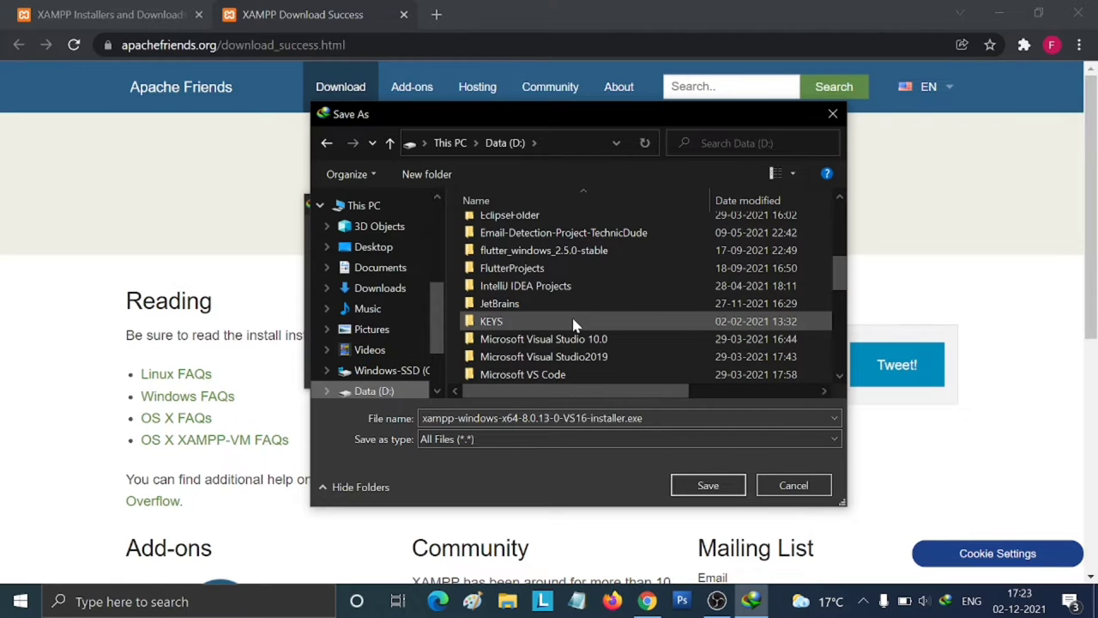
{"action": "scroll", "coordinate": [573, 324], "scroll_direction": "down", "scroll_amount": 4}
{"action": "double_click", "coordinate": [575, 322]}
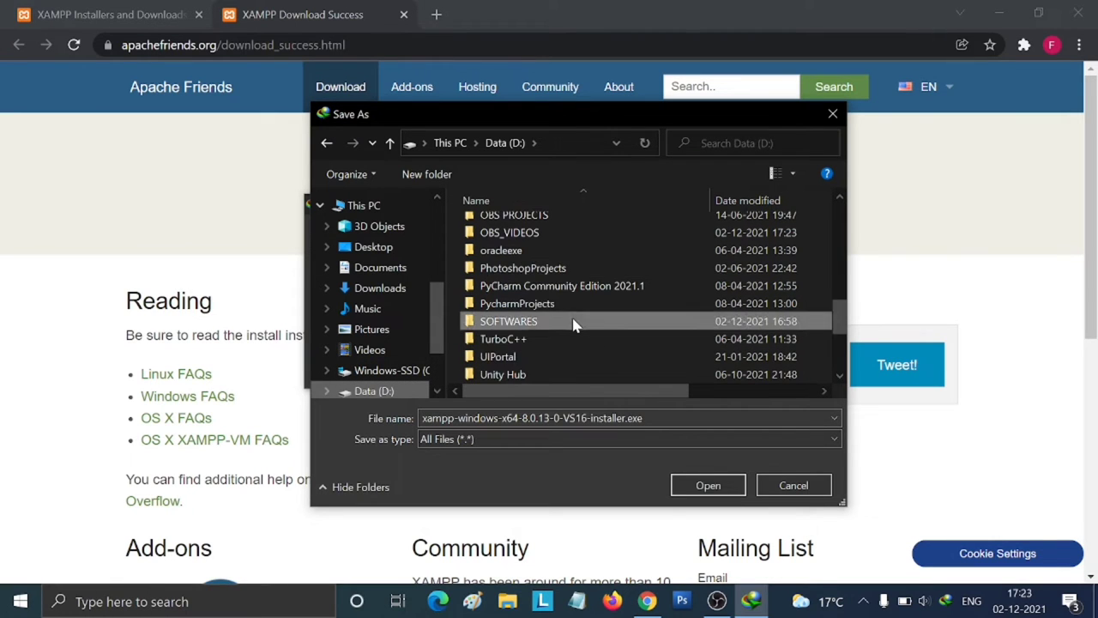
{"action": "left_click", "coordinate": [702, 486]}
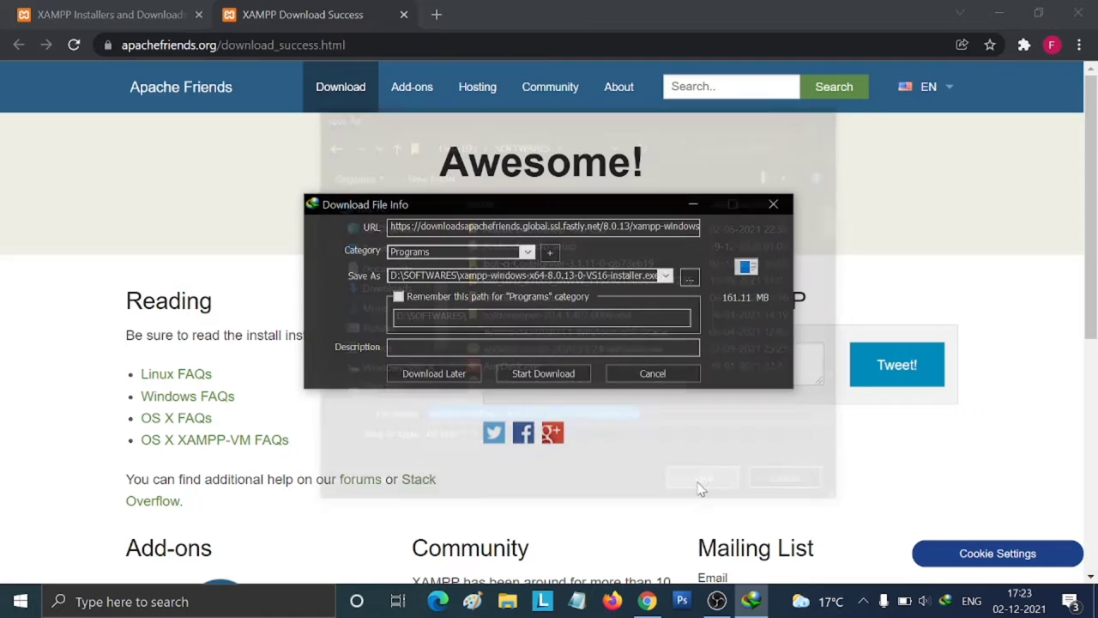
{"action": "left_click", "coordinate": [546, 375]}
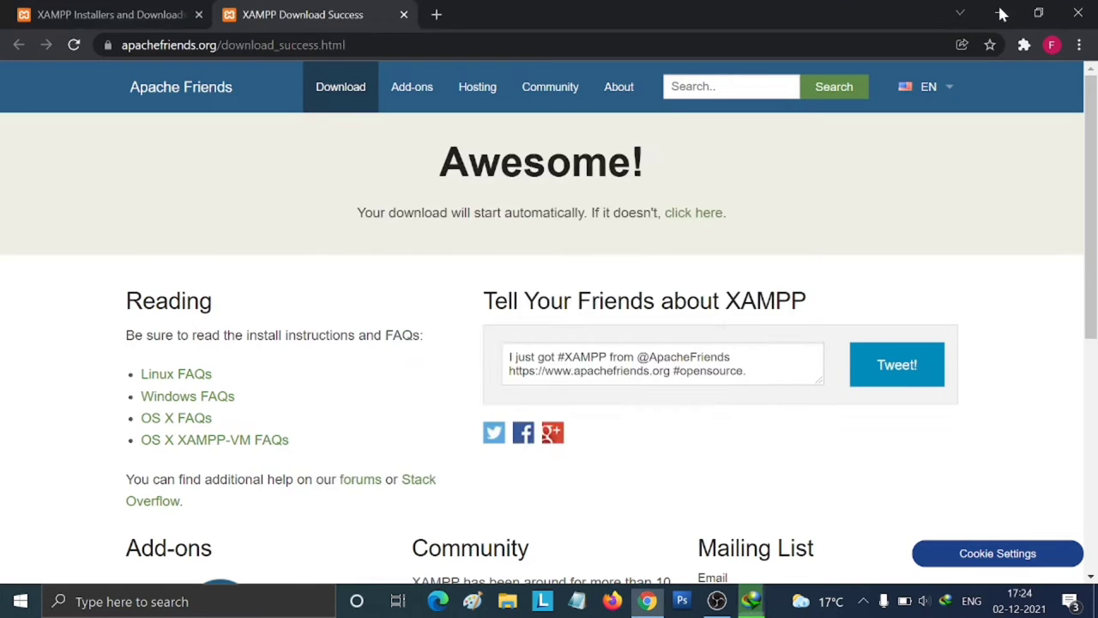
Open the folder of the completed download and launch xampp-windows-x64-8.0.13-0-VS16-installer.exe, clearing the other windows away.
{"action": "left_click", "coordinate": [999, 14]}
{"action": "right_click", "coordinate": [905, 204]}
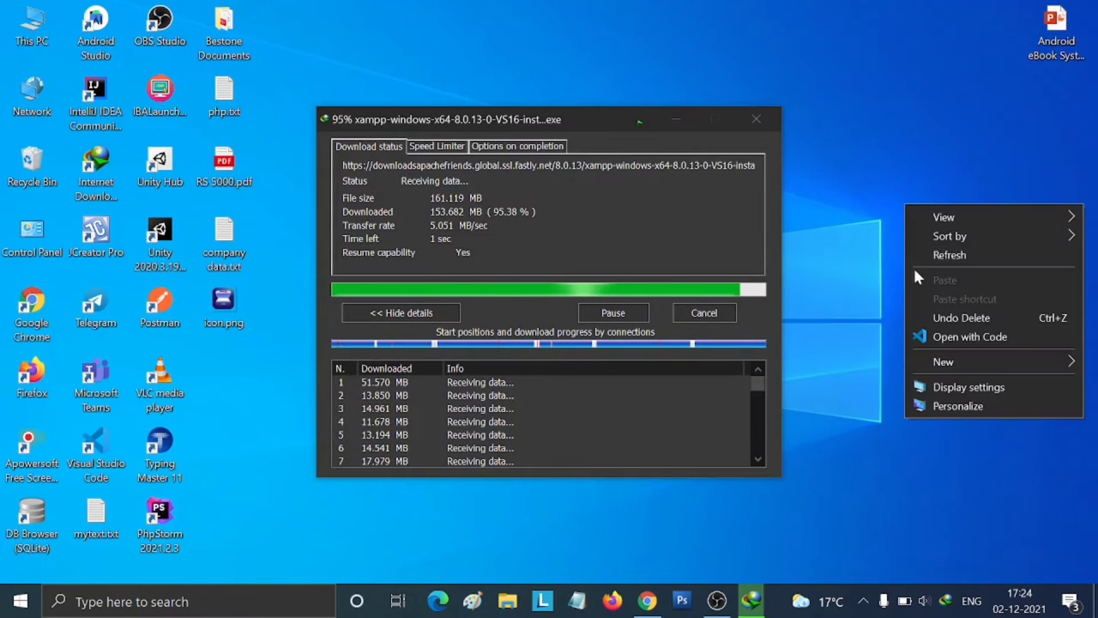
{"action": "left_click", "coordinate": [931, 254]}
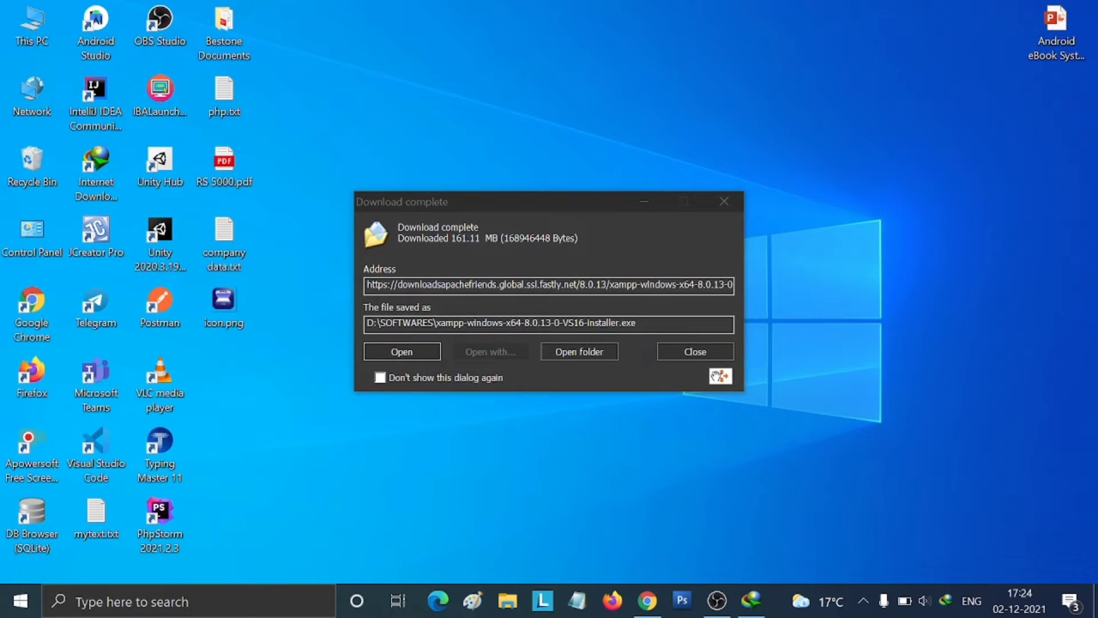
{"action": "left_click", "coordinate": [579, 352]}
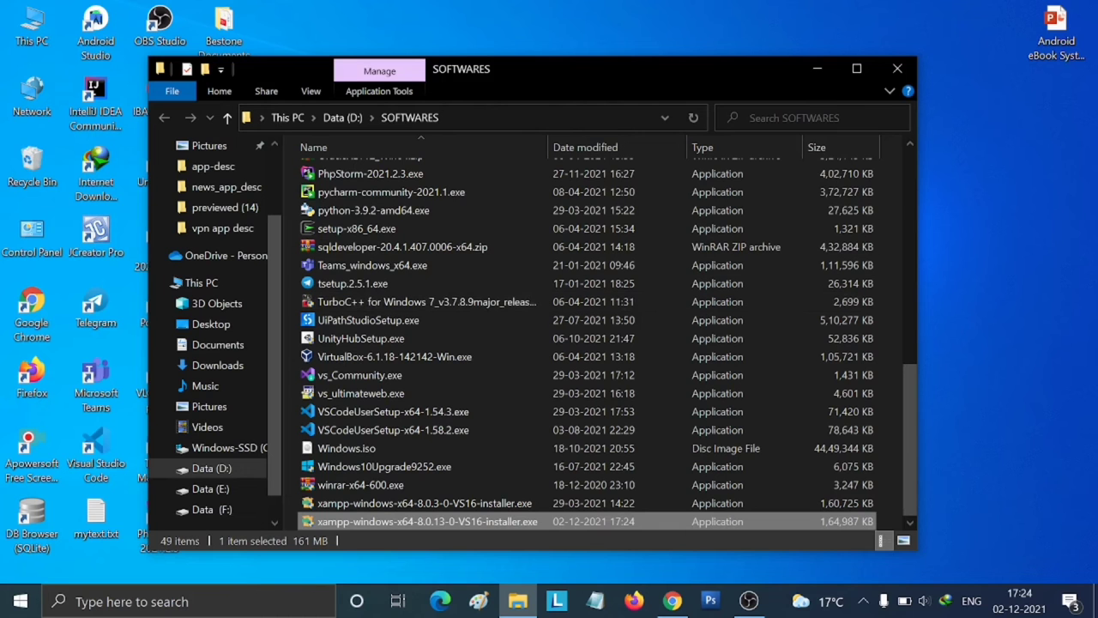
{"action": "left_click", "coordinate": [817, 67]}
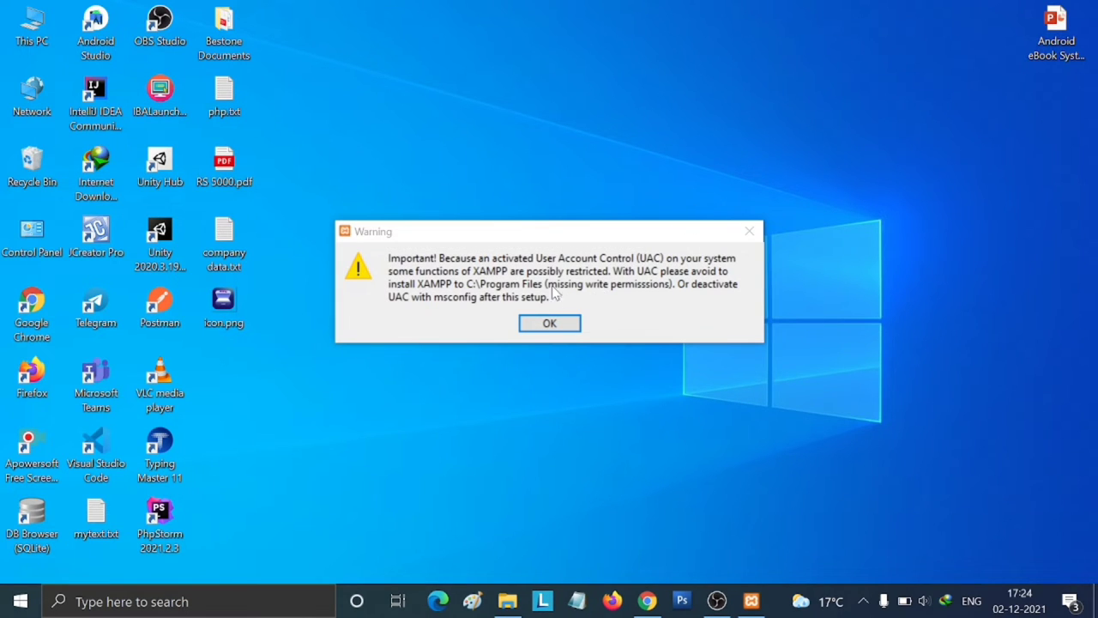
Acknowledge the User Account Control warning and proceed through the setup wizard to the installation folder, keeping all components selected.
{"action": "left_click", "coordinate": [553, 330]}
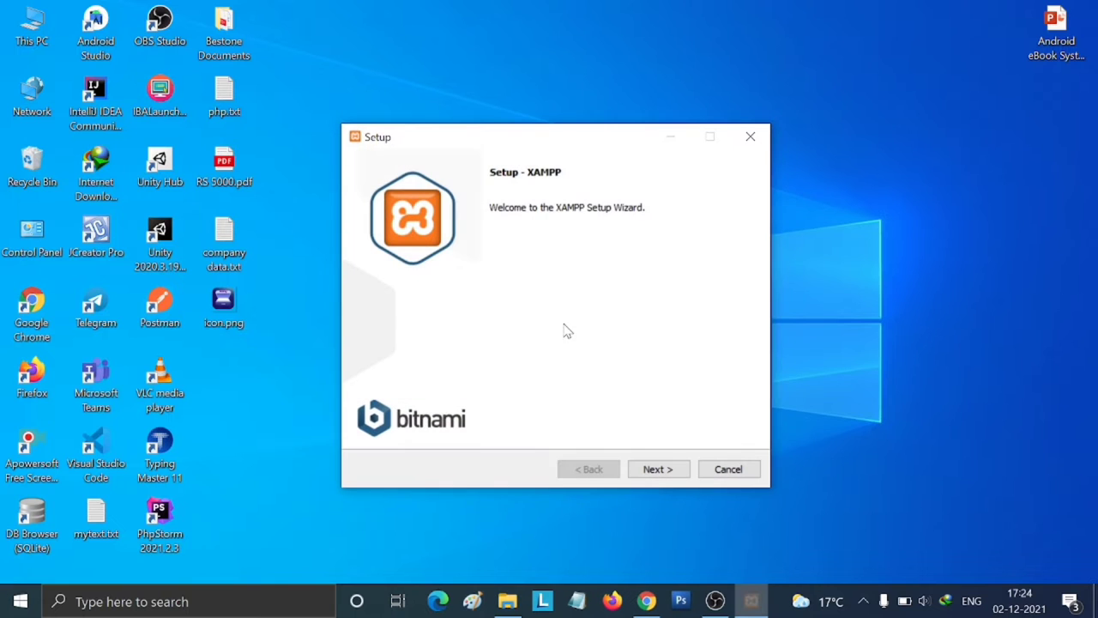
{"action": "left_click", "coordinate": [659, 470]}
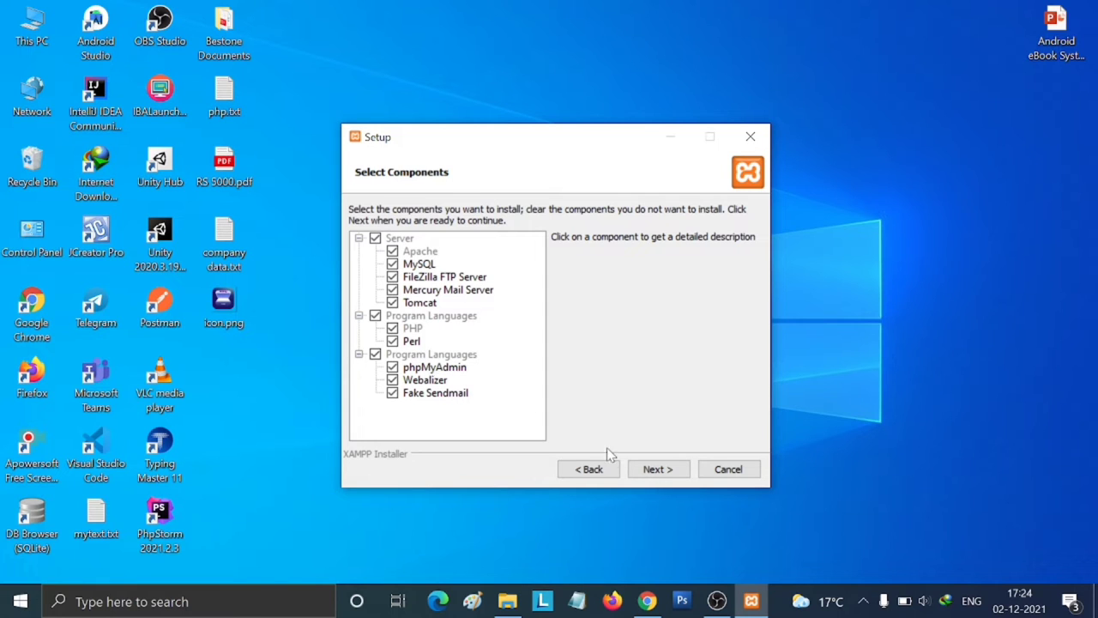
{"action": "left_click", "coordinate": [651, 470]}
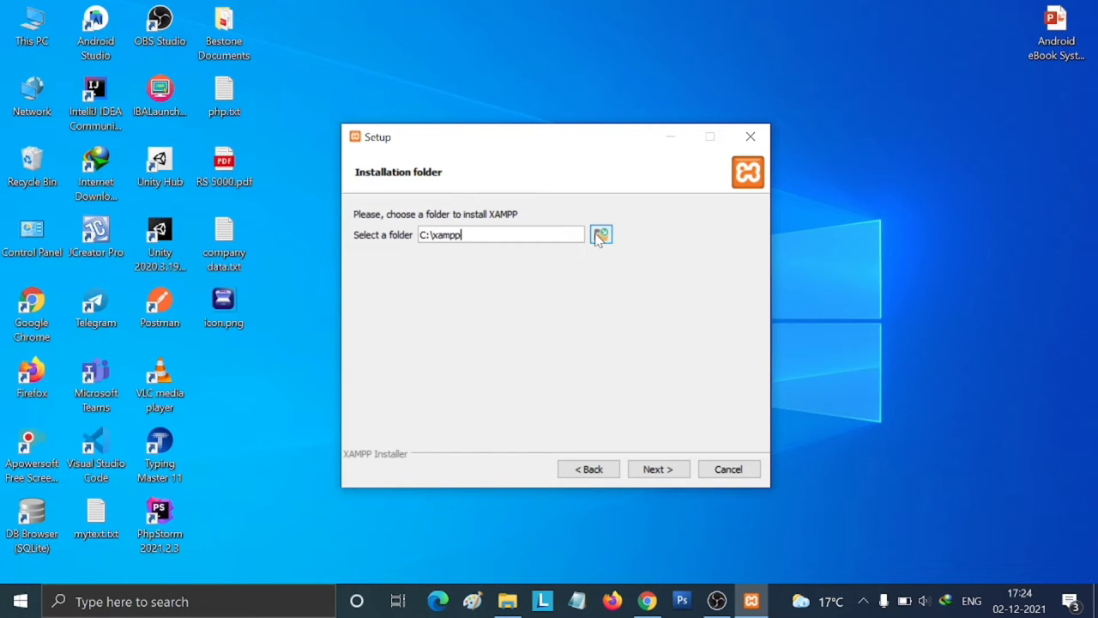
Create a new folder named xampp at the root of drive D in File Explorer.
{"action": "left_click", "coordinate": [43, 34]}
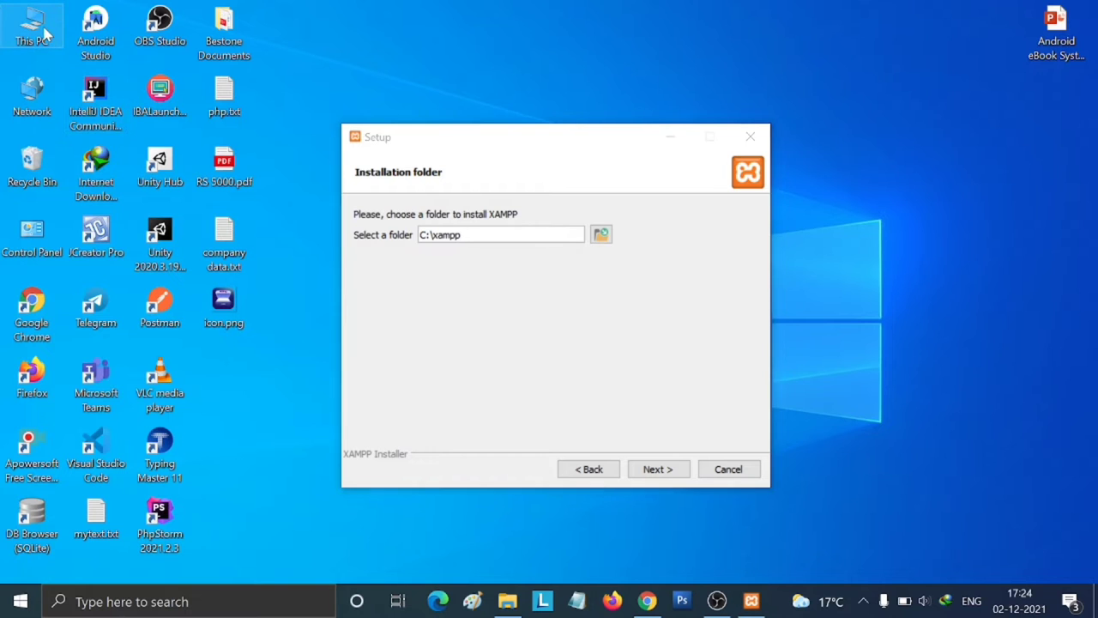
{"action": "double_click", "coordinate": [43, 35]}
{"action": "double_click", "coordinate": [643, 429]}
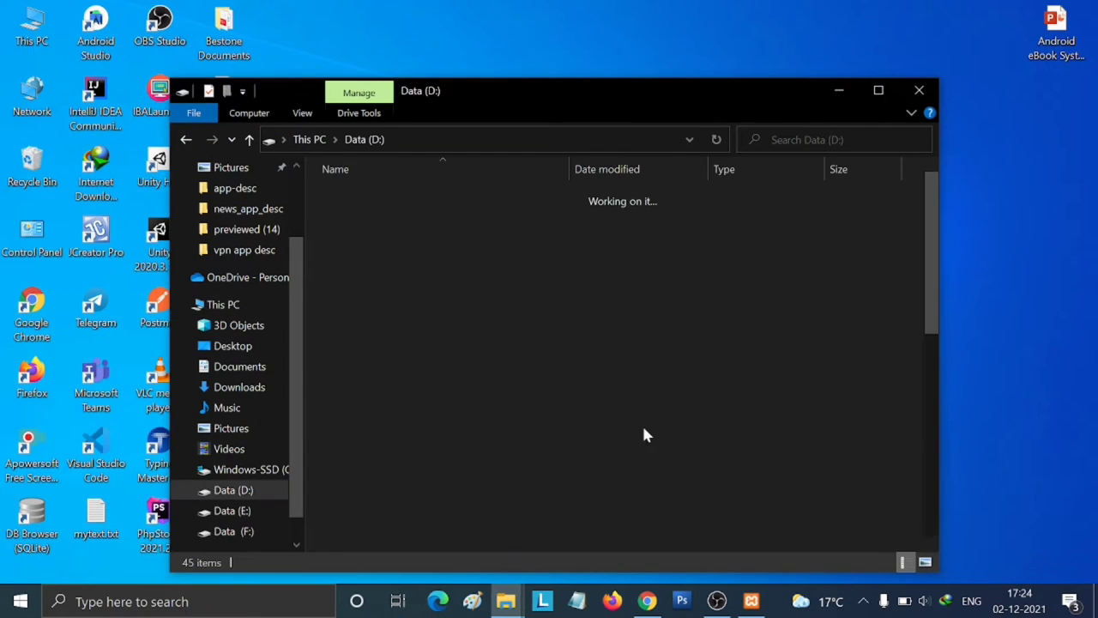
{"action": "left_click", "coordinate": [877, 90]}
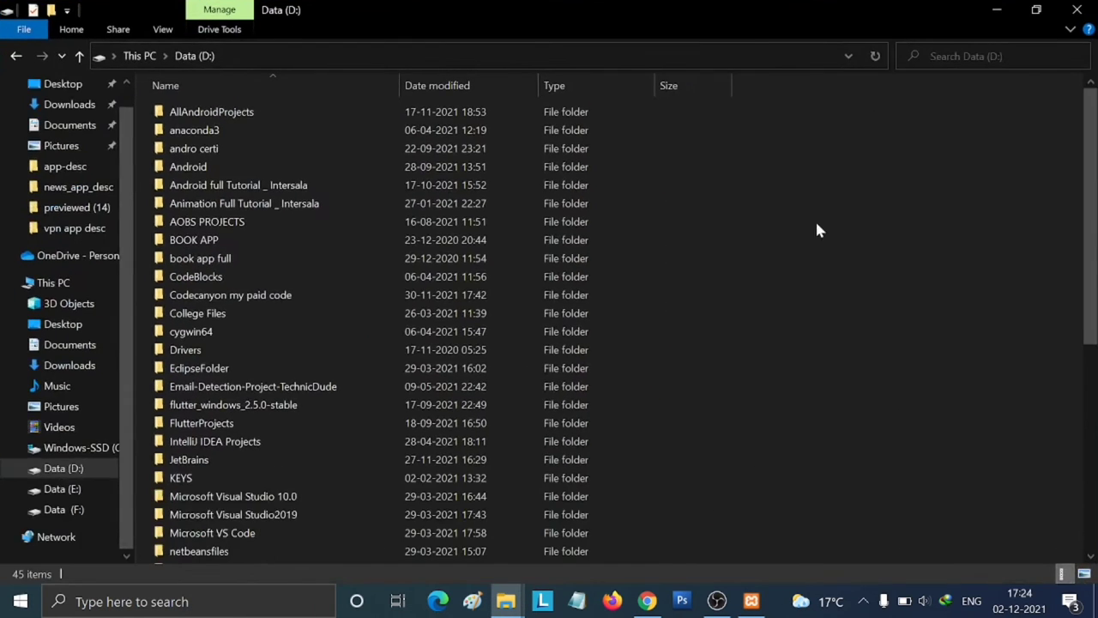
{"action": "right_click", "coordinate": [924, 215]}
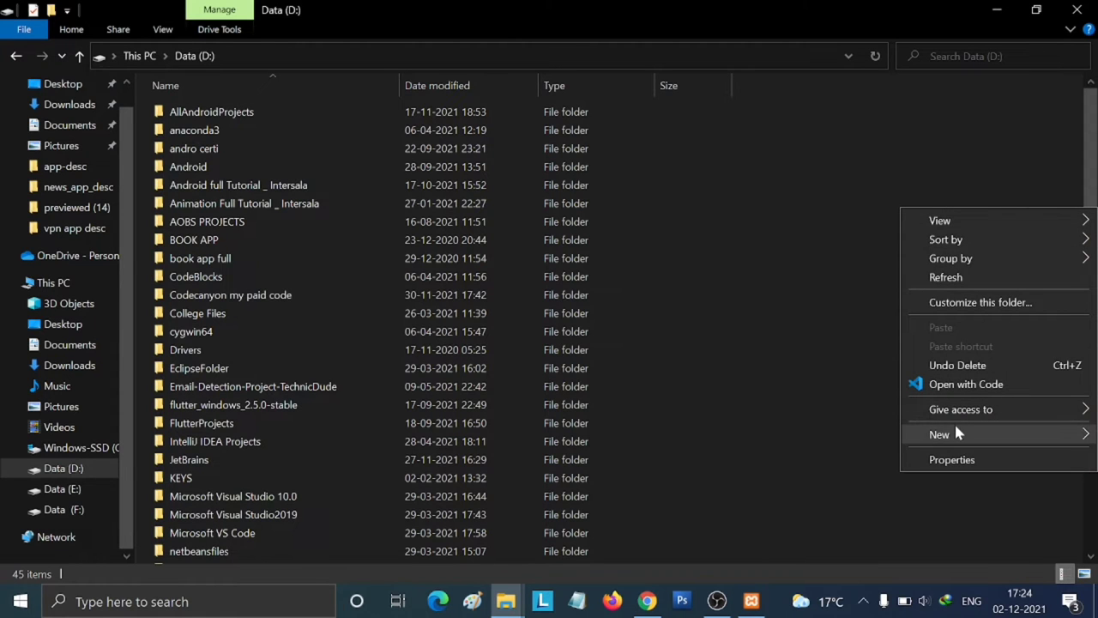
{"action": "mouse_move", "coordinate": [956, 433]}
{"action": "left_click", "coordinate": [728, 258]}
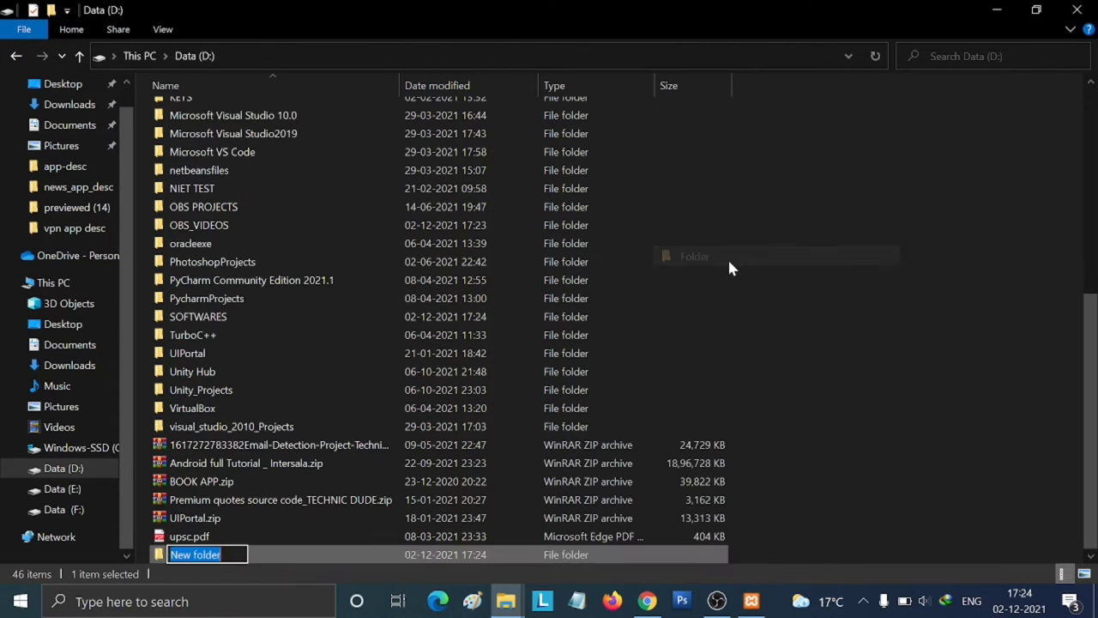
{"action": "key", "text": "BackSpace"}
{"action": "type", "text": "x"}
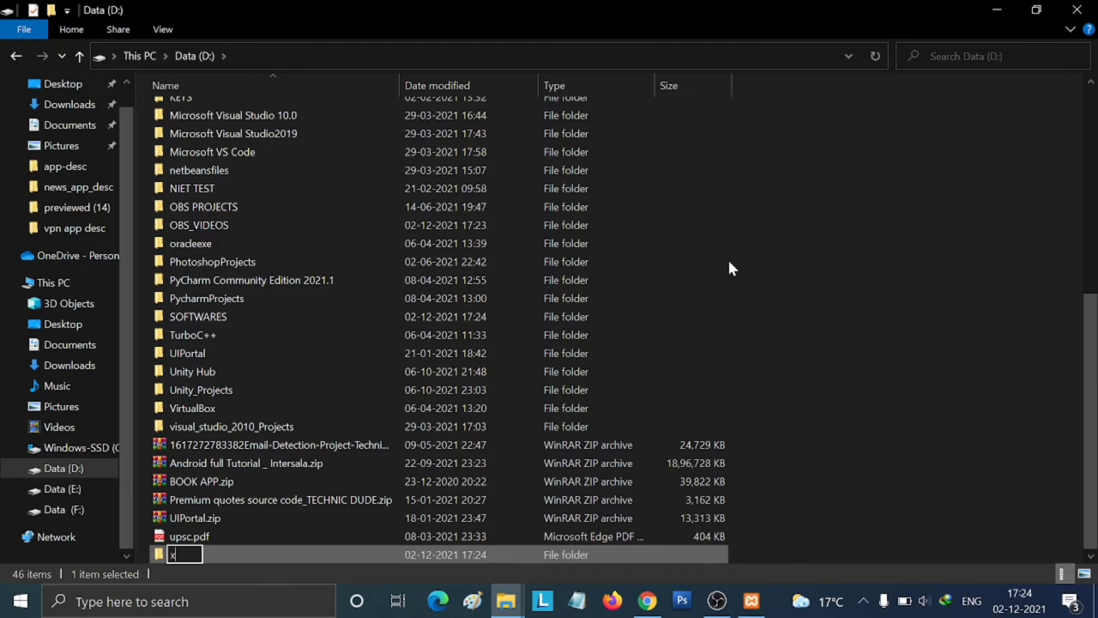
{"action": "type", "text": "ampp"}
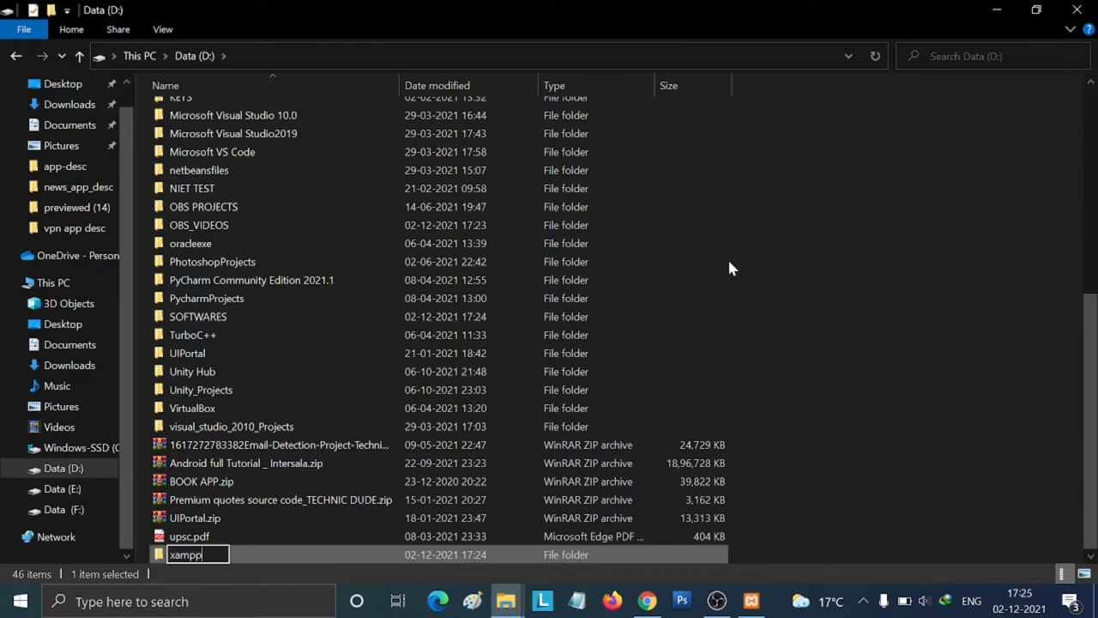
Copy the path of the new xampp folder and set D:\xampp as the installation folder in the XAMPP setup.
{"action": "double_click", "coordinate": [359, 555]}
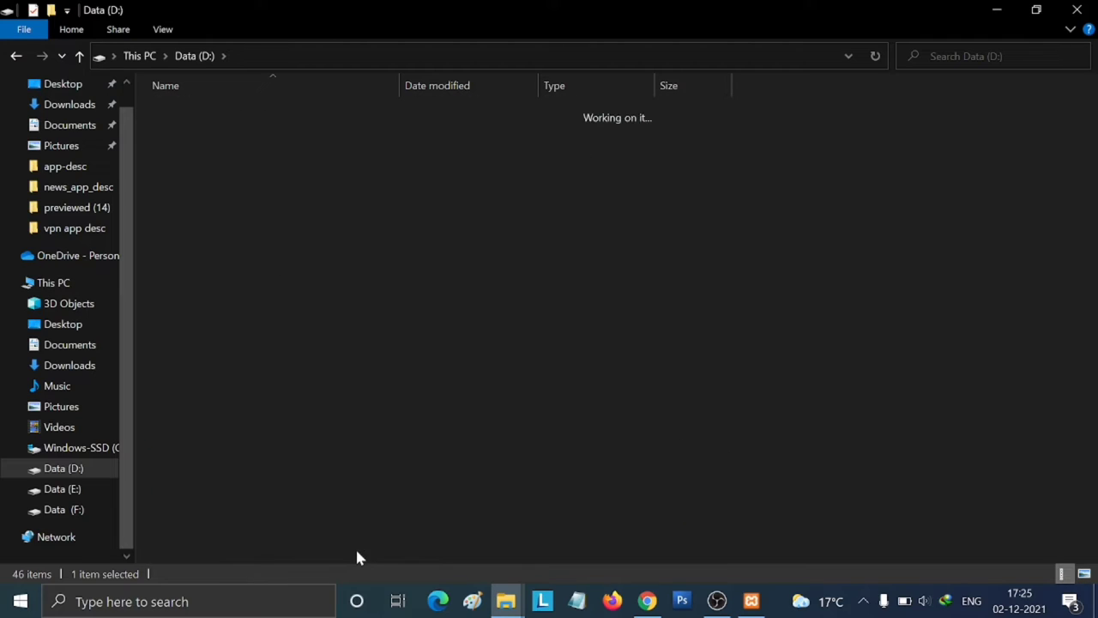
{"action": "left_click", "coordinate": [416, 52]}
{"action": "key", "text": "ctrl+c"}
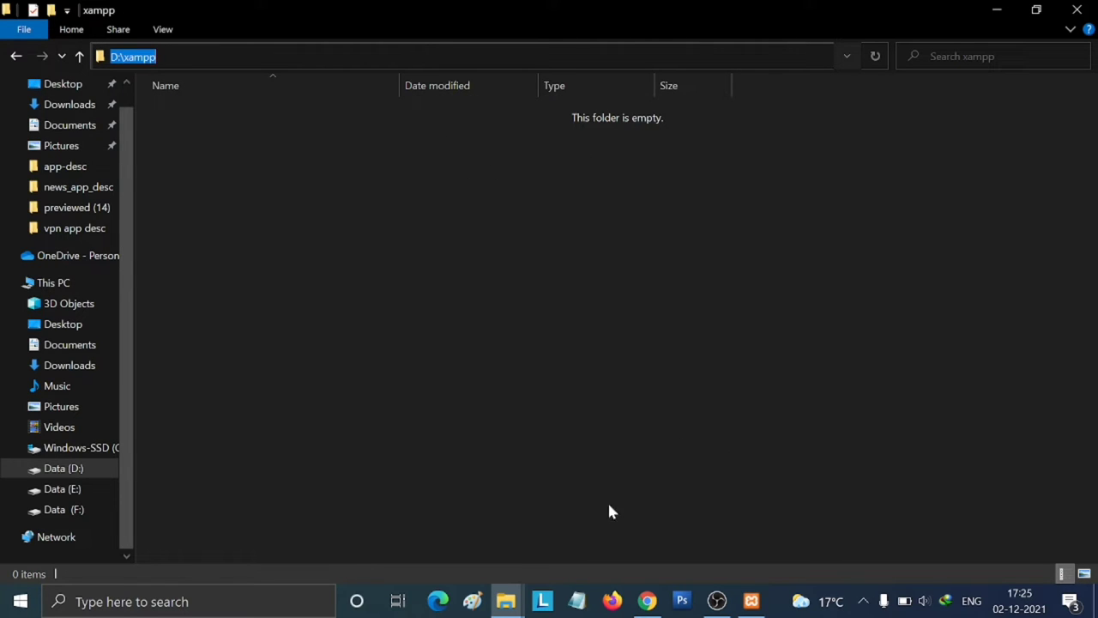
{"action": "left_click", "coordinate": [751, 600]}
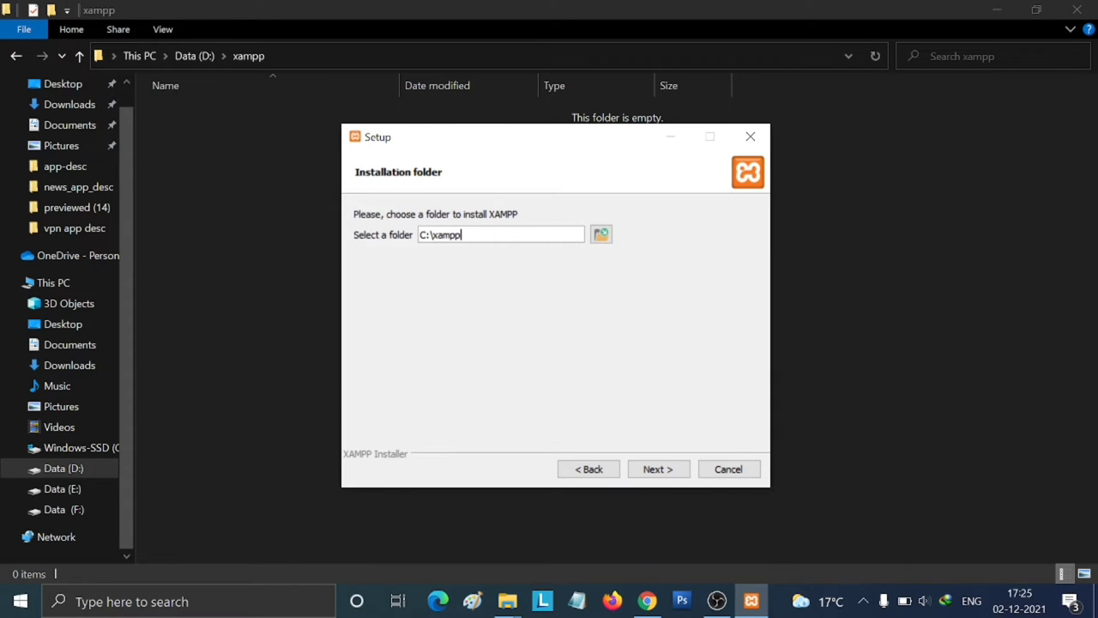
{"action": "key", "text": "ctrl+a"}
{"action": "key", "text": "ctrl+v"}
{"action": "left_click", "coordinate": [659, 472]}
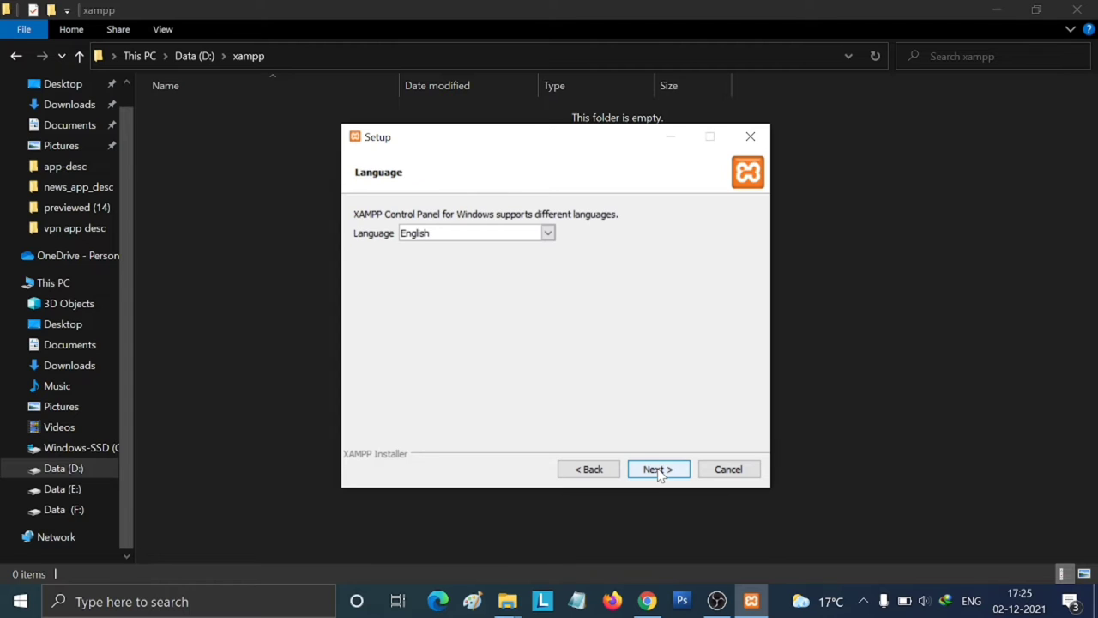
Keep English as the language, proceed to the ready-to-install page and close the Bitnami web page.
{"action": "left_click", "coordinate": [657, 471]}
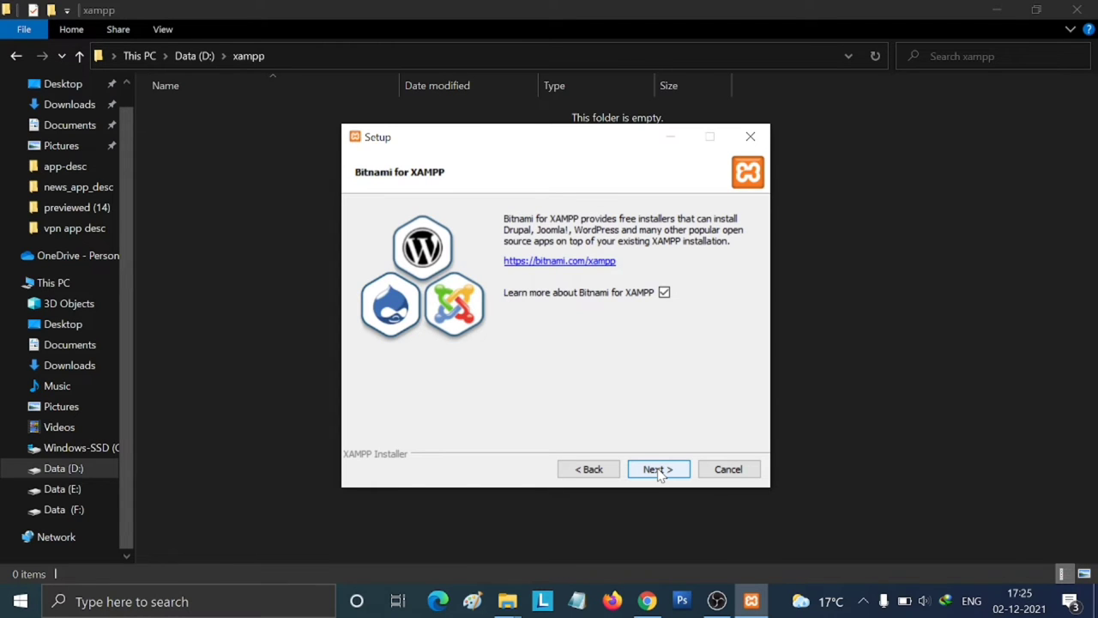
{"action": "left_click", "coordinate": [659, 473]}
{"action": "left_click", "coordinate": [659, 472]}
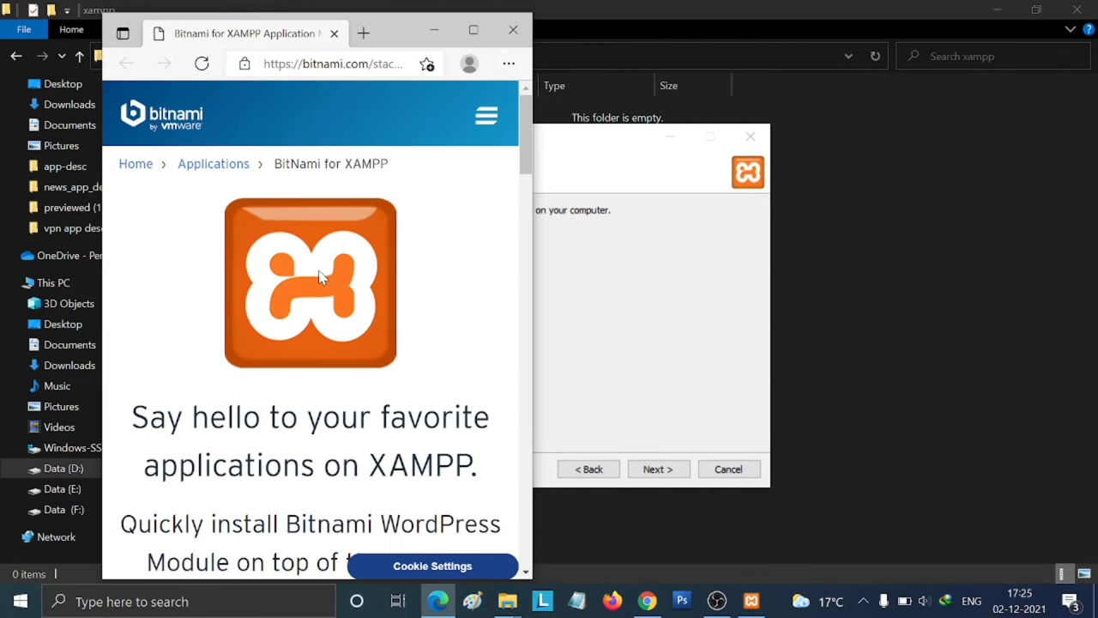
{"action": "left_click", "coordinate": [513, 30]}
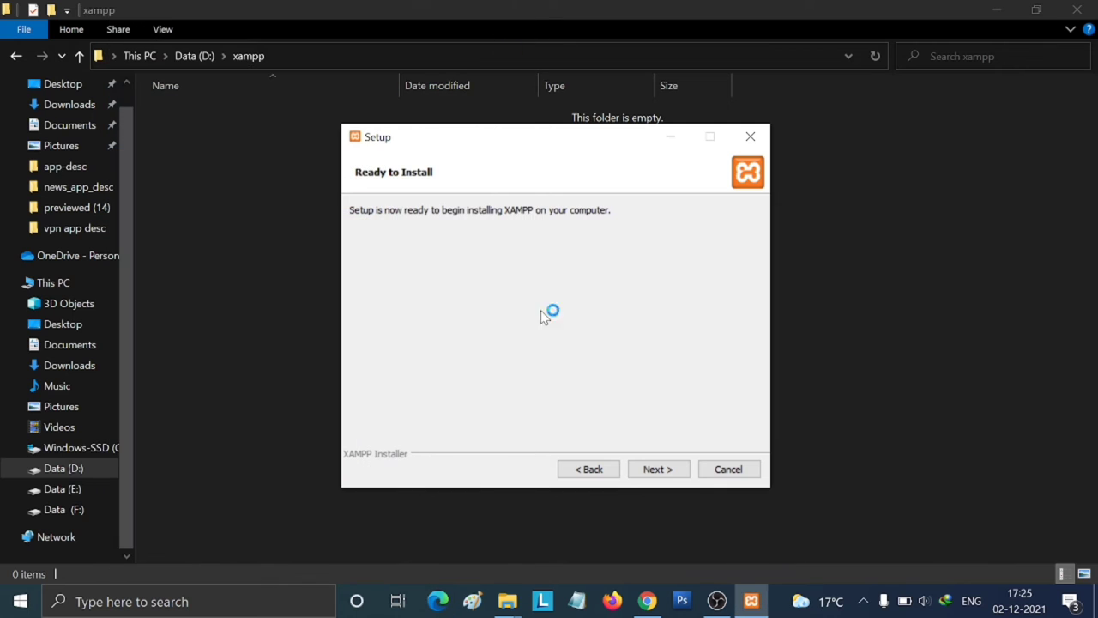
Install XAMPP, allow Apache HTTP Server through the firewall on public networks, and finish setup with the Control Panel set to start.
{"action": "left_click", "coordinate": [657, 469]}
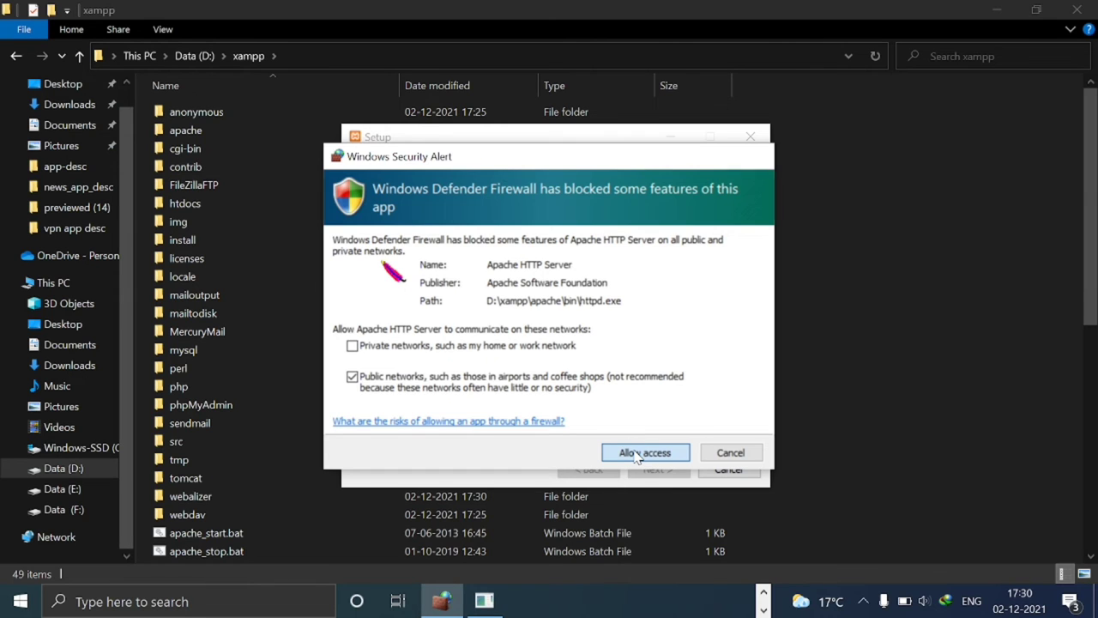
{"action": "left_click", "coordinate": [636, 455]}
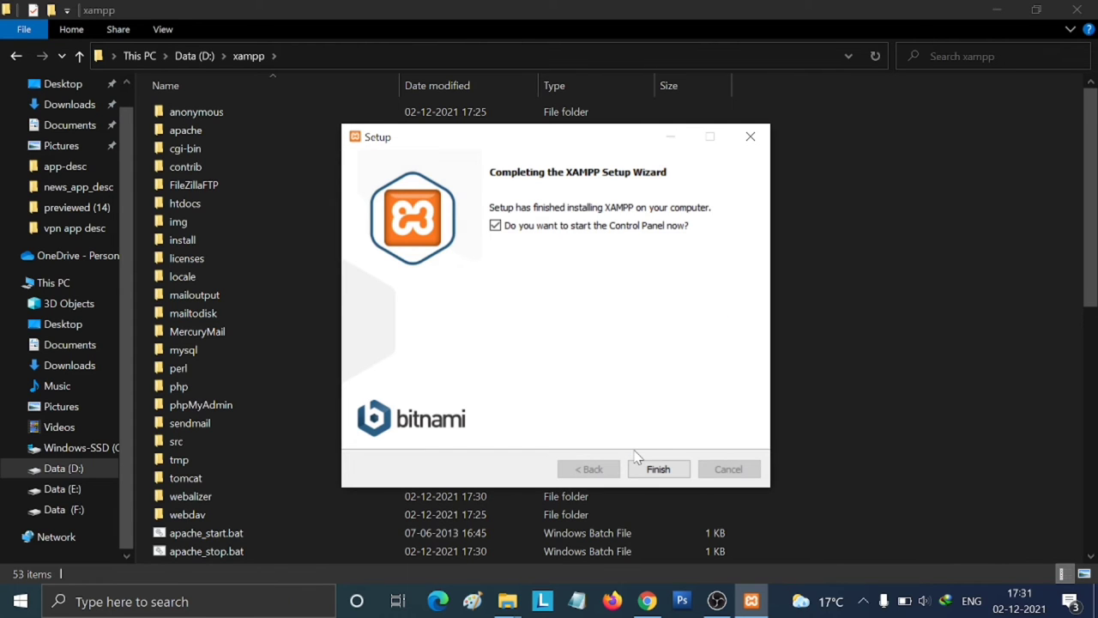
{"action": "left_click", "coordinate": [657, 469]}
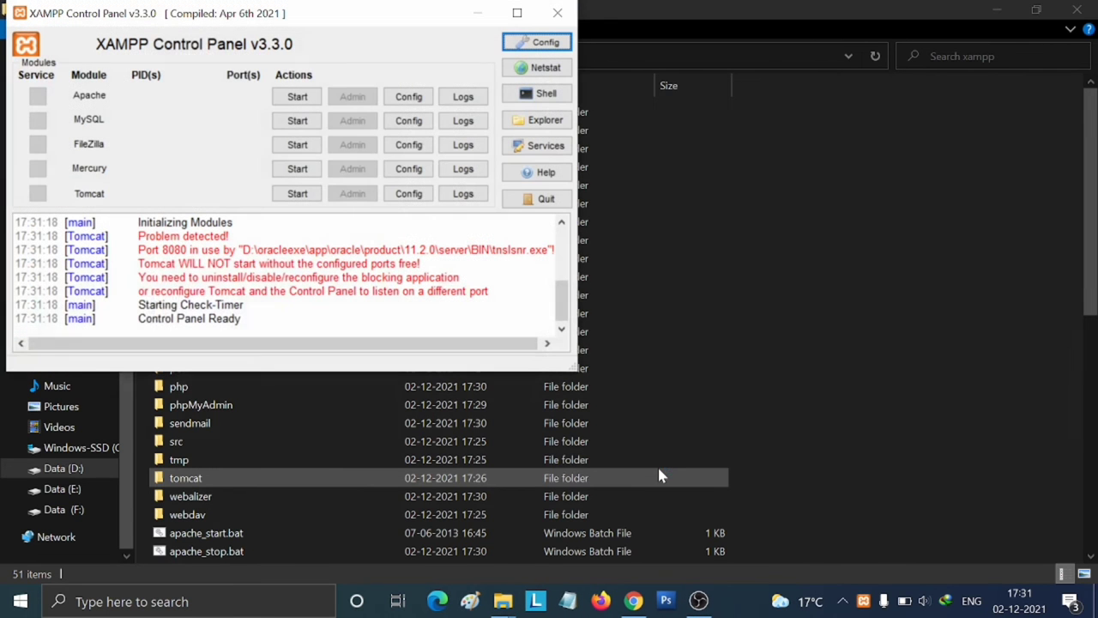
Minimize the File Explorer window behind the XAMPP Control Panel and start the Apache and MySQL modules.
{"action": "left_click_drag", "start_coordinate": [311, 17], "coordinate": [661, 123]}
{"action": "left_click", "coordinate": [999, 10]}
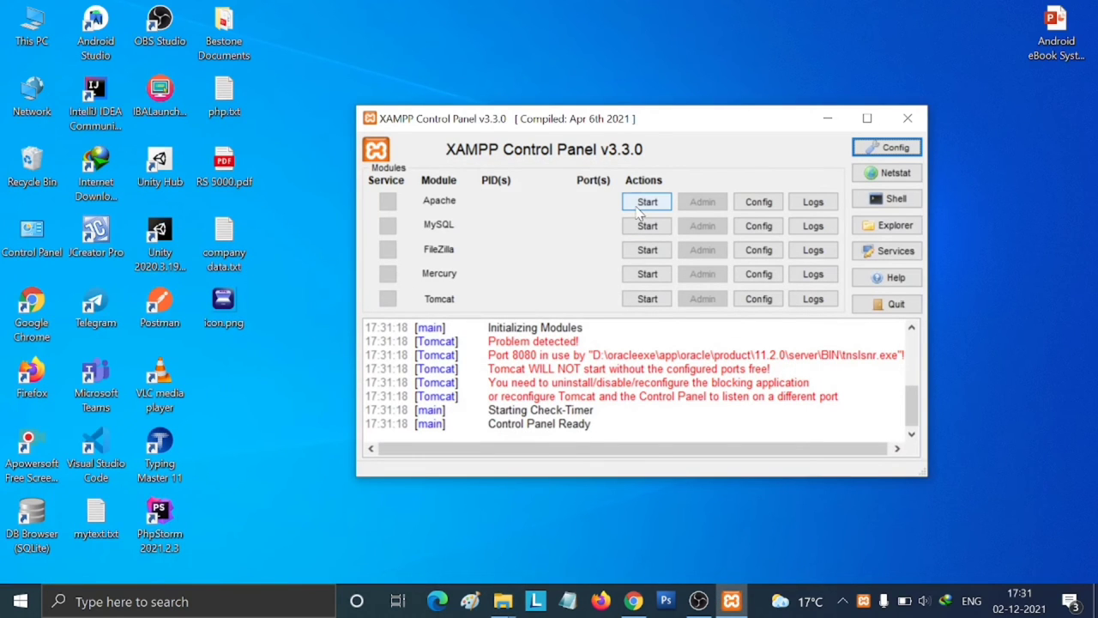
{"action": "left_click", "coordinate": [642, 204]}
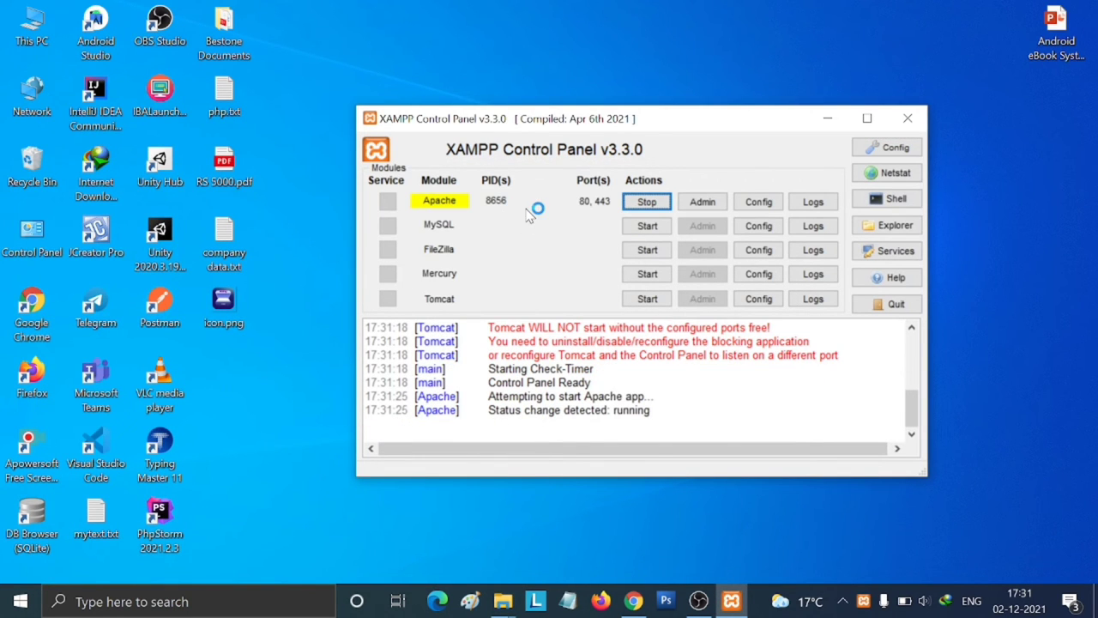
{"action": "left_click", "coordinate": [647, 228]}
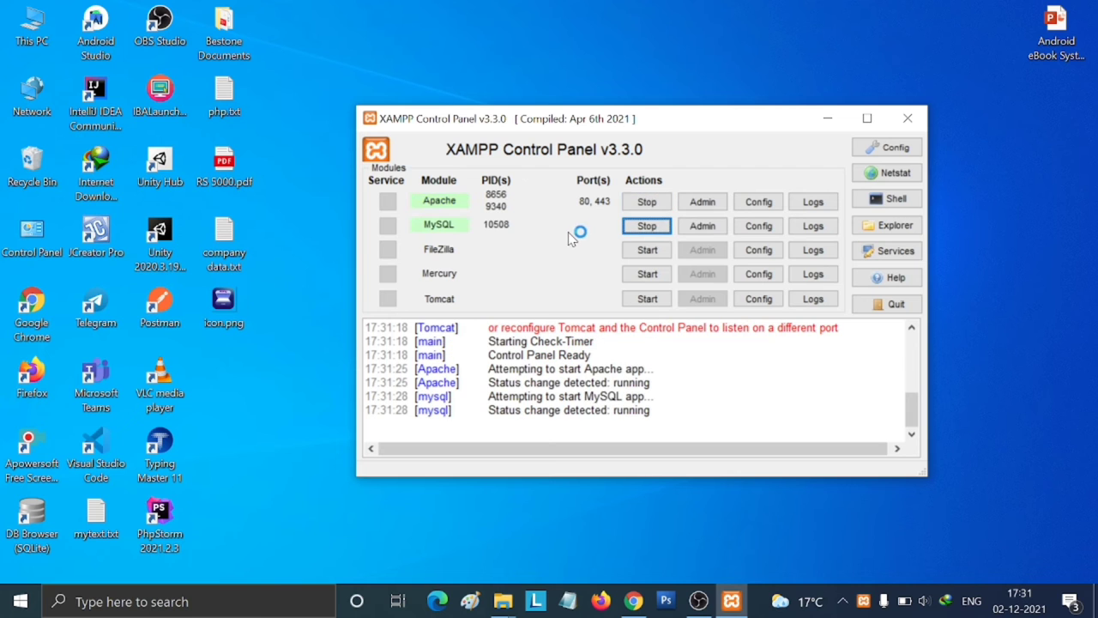
Start the FileZilla module, dismiss its firewall alert without allowing access, and try to start the Tomcat module.
{"action": "left_click", "coordinate": [635, 250]}
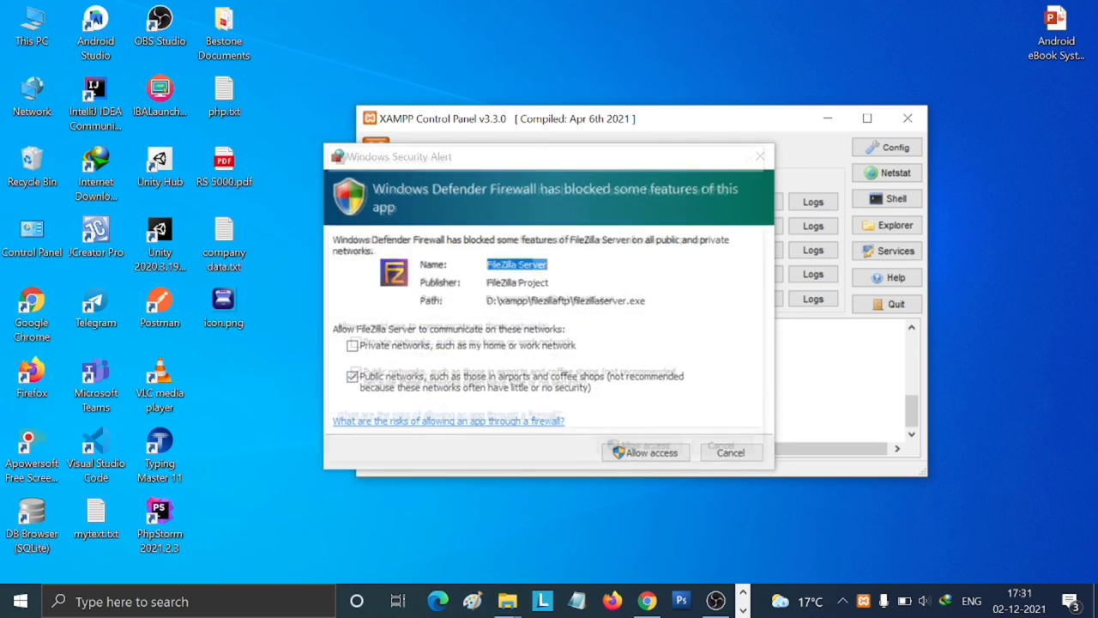
{"action": "left_click", "coordinate": [760, 158]}
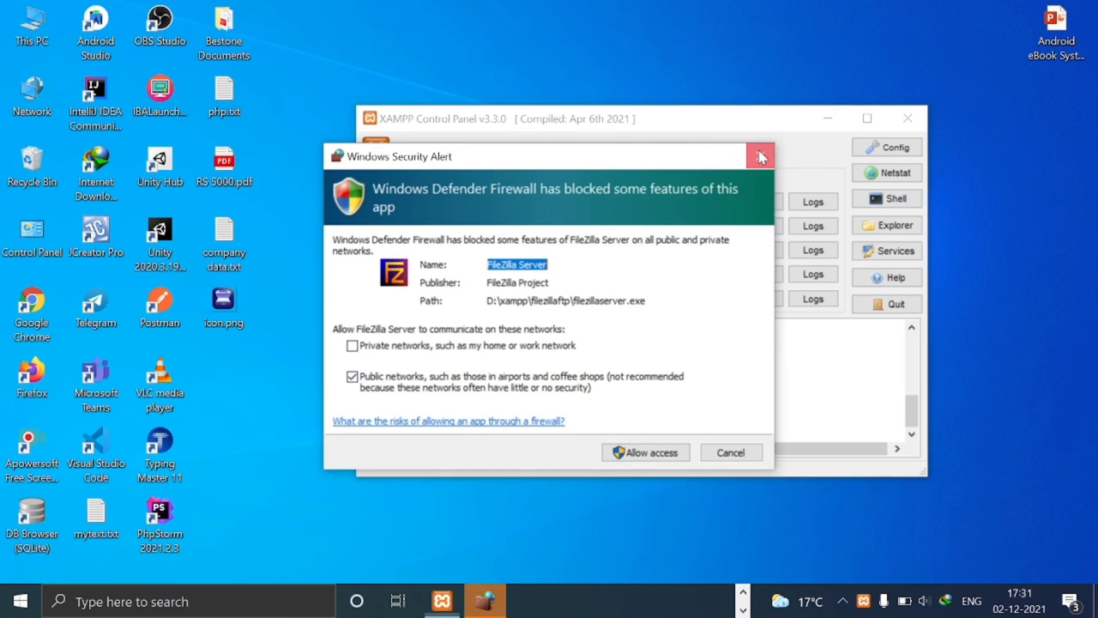
{"action": "left_click", "coordinate": [760, 156]}
{"action": "left_click", "coordinate": [642, 302]}
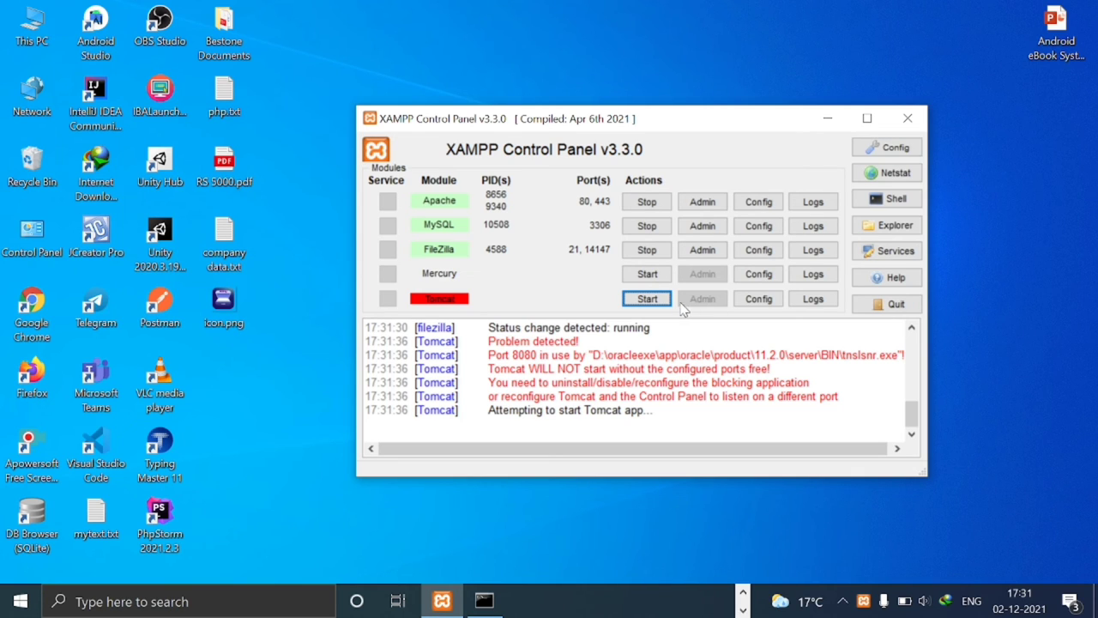
Look over the Control Panel's general configuration settings and close them without changing anything.
{"action": "left_click", "coordinate": [898, 151]}
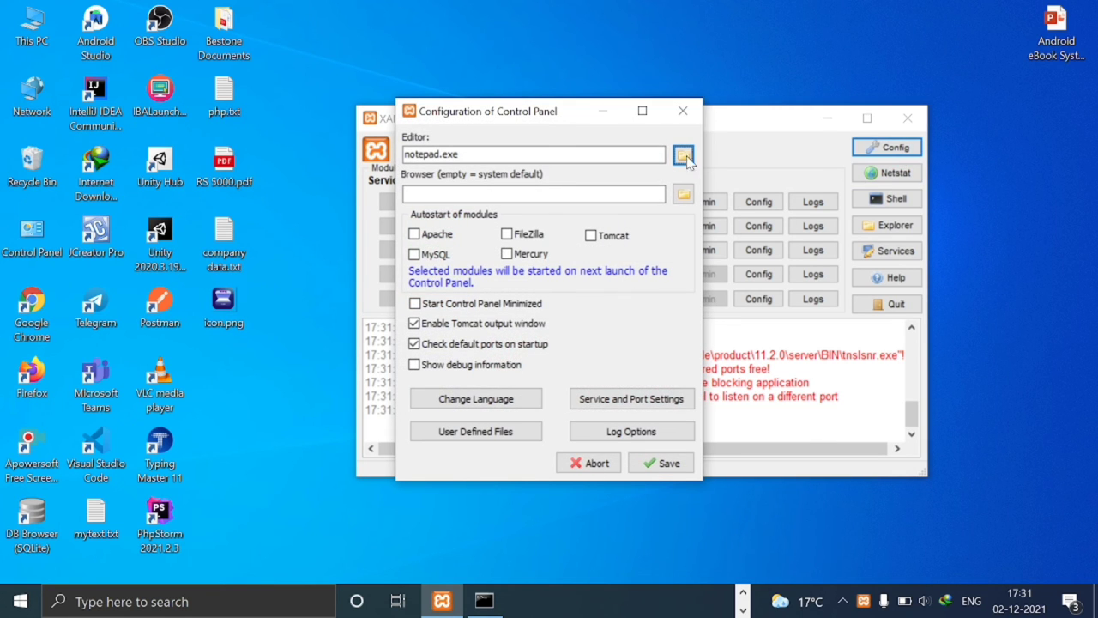
{"action": "left_click", "coordinate": [683, 113]}
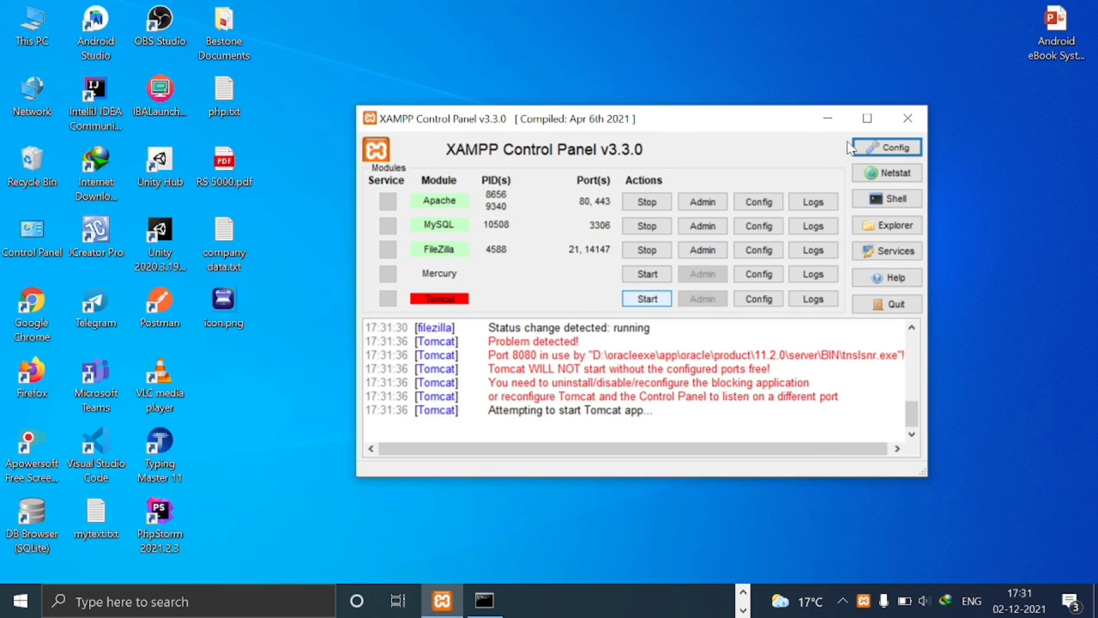
Stop the Apache module and start it again.
{"action": "left_click", "coordinate": [645, 204]}
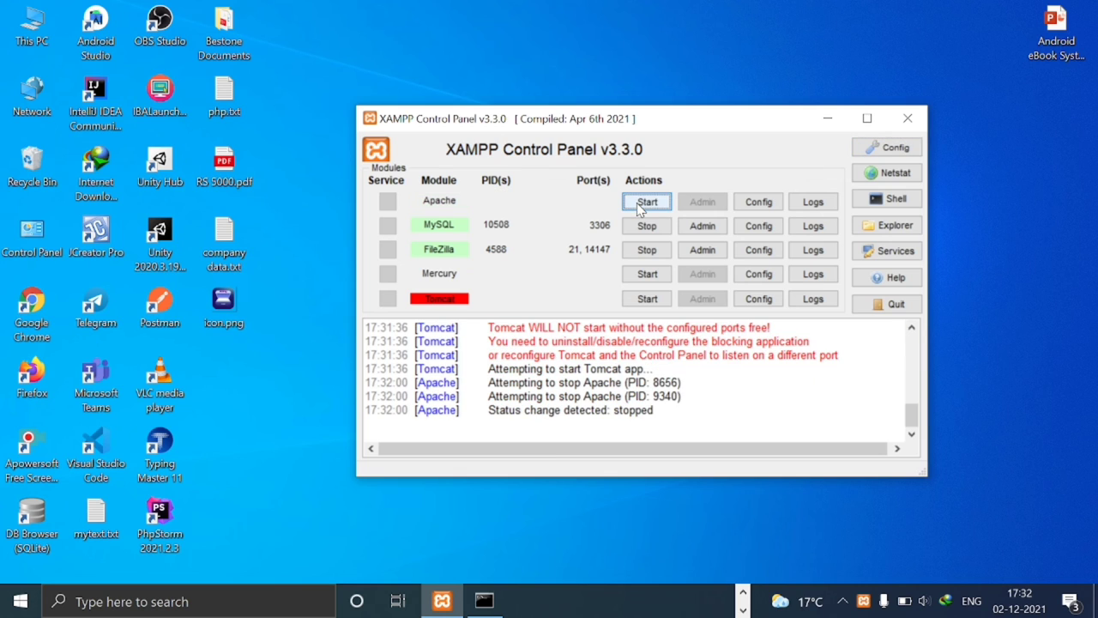
{"action": "left_click", "coordinate": [645, 202]}
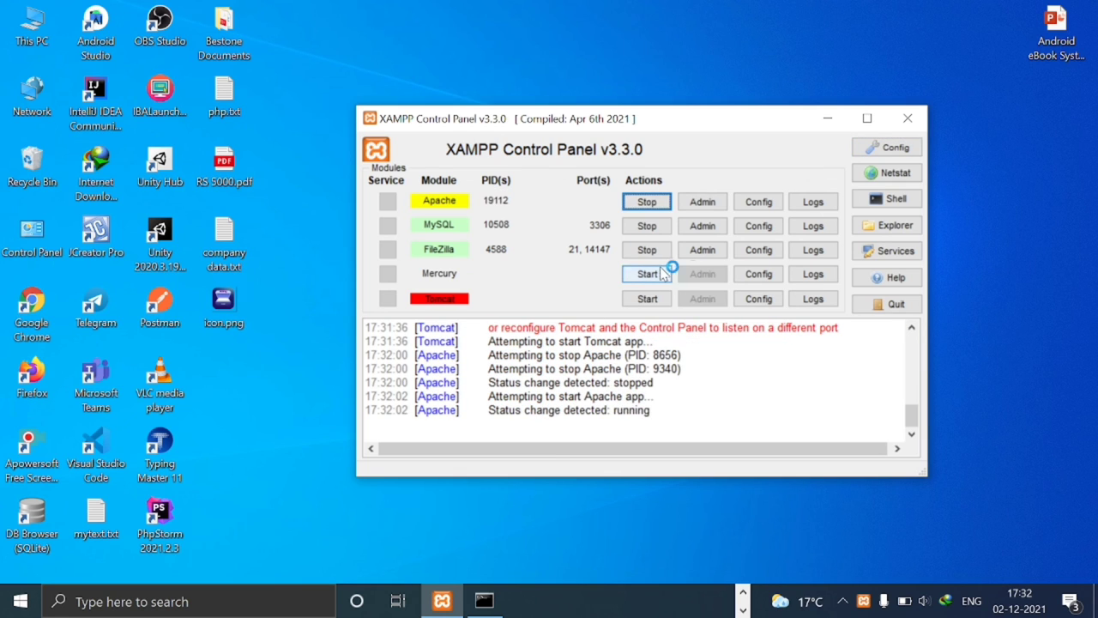